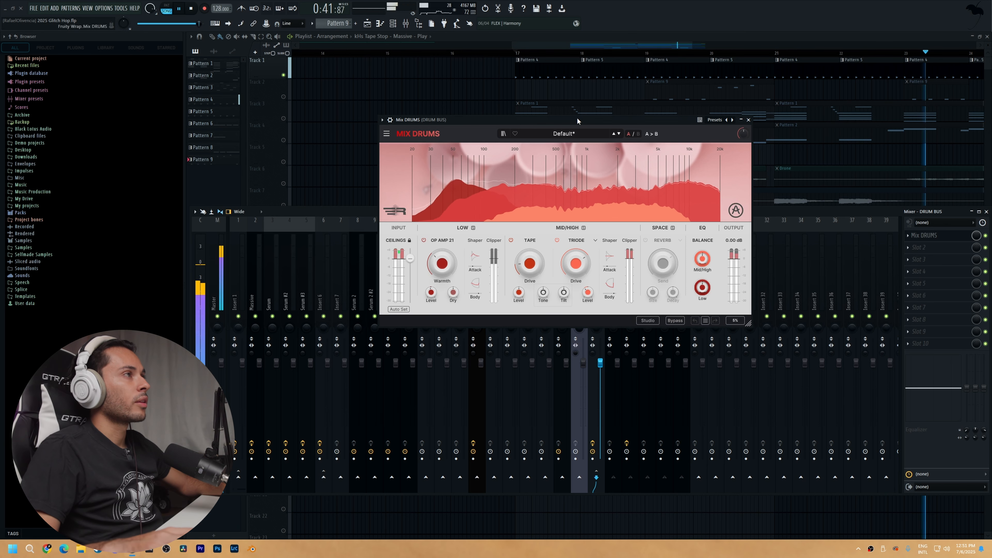
Reset the Mix DRUMS plugin on the drum bus to a new default preset and audition the playlist with it
key("space")
left_click_drag(577, 118, 562, 121)
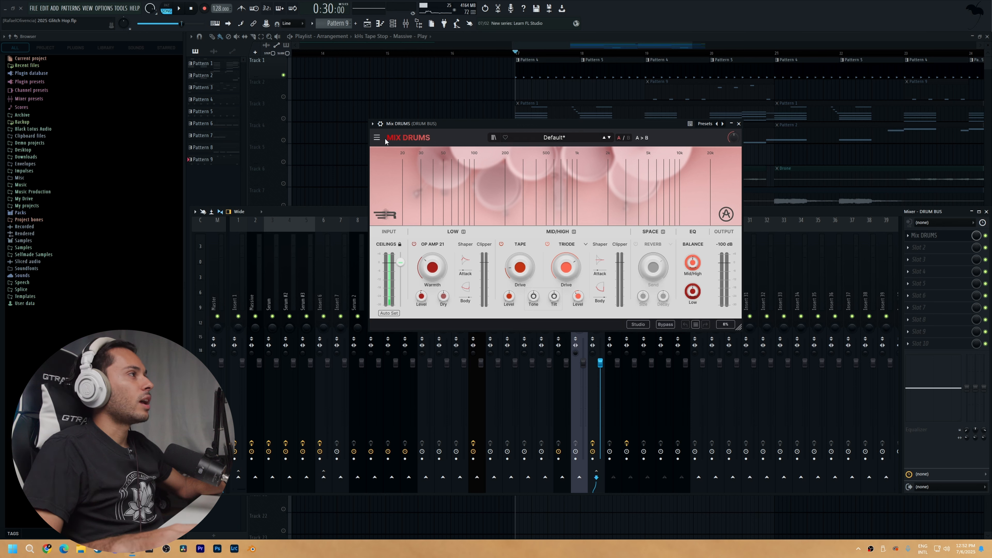
left_click(377, 138)
left_click(385, 147)
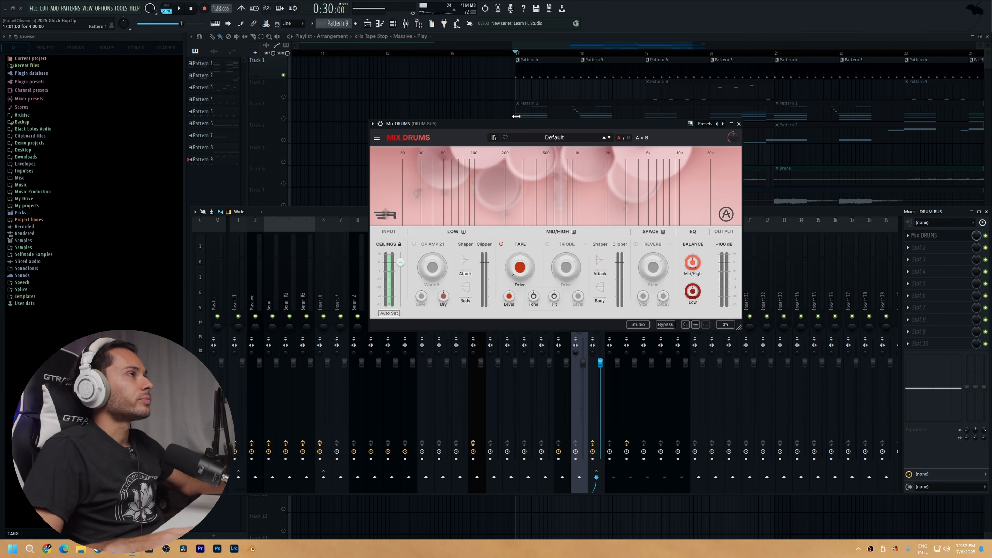
key("space")
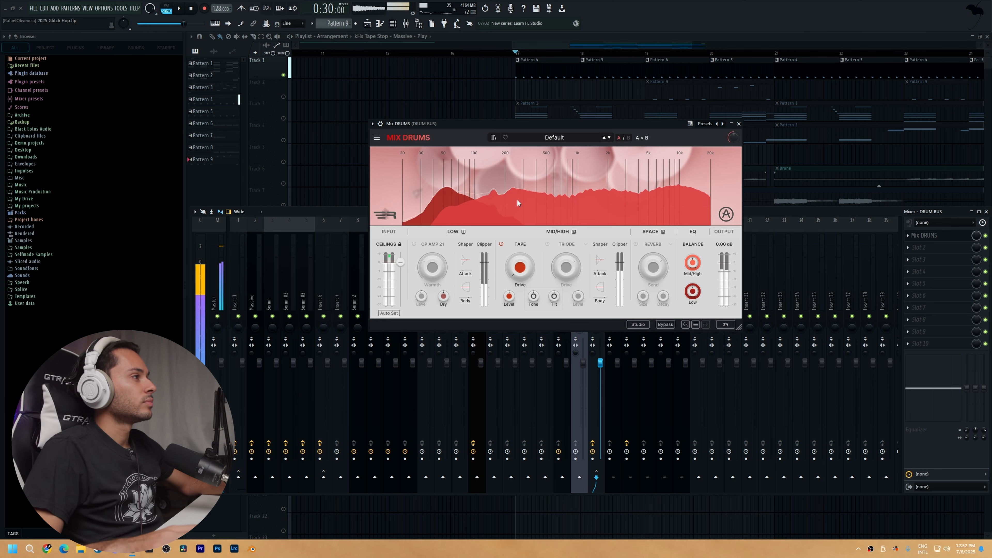
key("space")
Enable the OP AMP 21 stage in the Low section and lower the low shaper's Body gain while the drums play
left_click(414, 245)
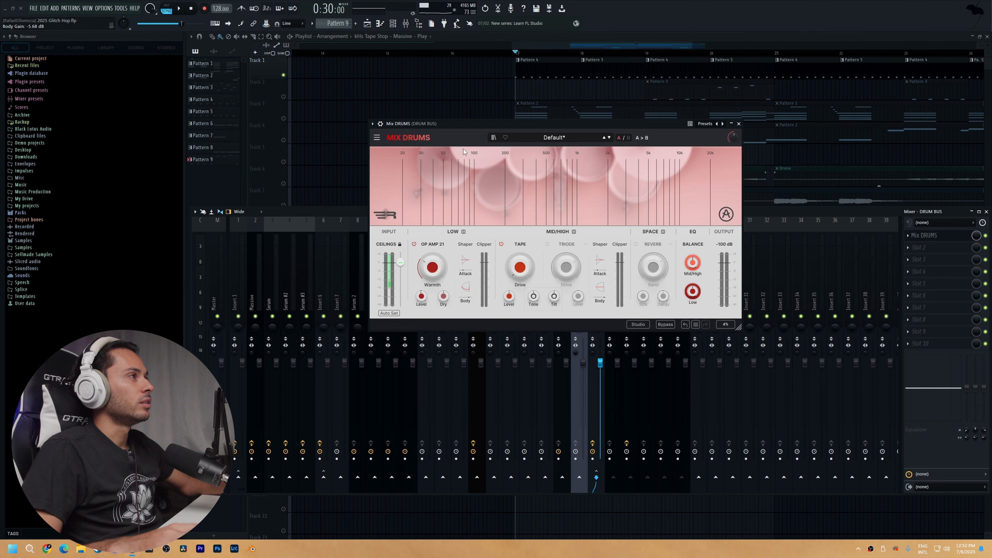
left_click_drag(458, 125, 516, 112)
key("space")
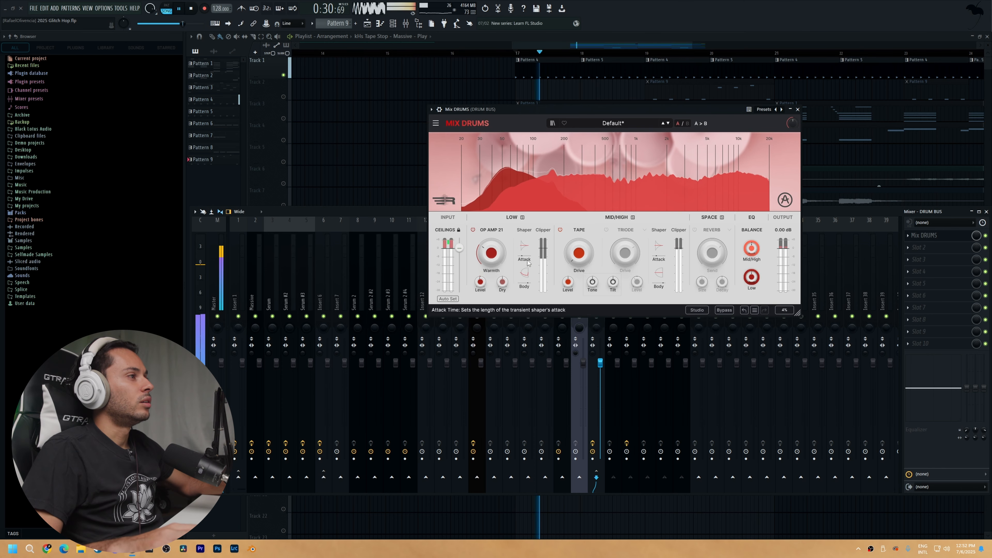
left_click_drag(524, 278, 524, 291)
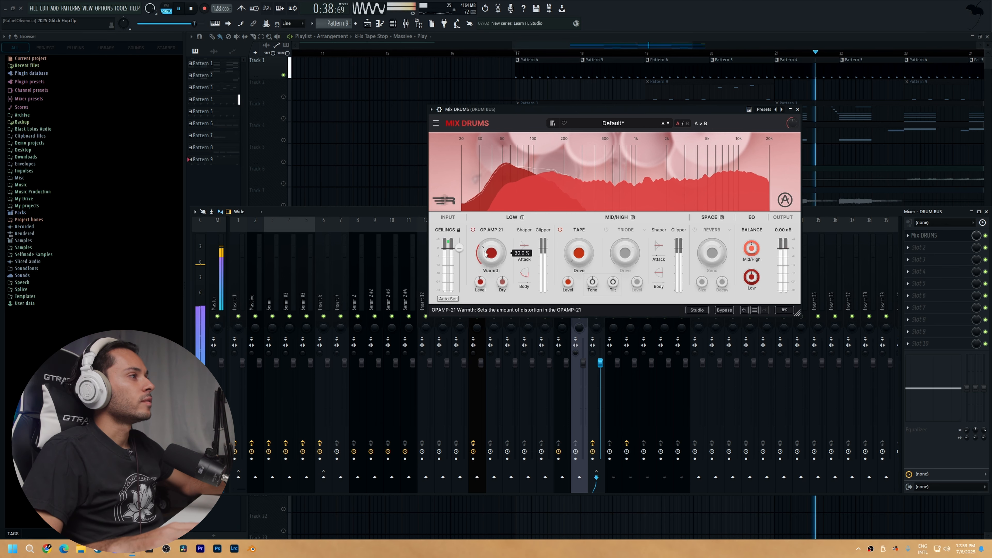
key("space")
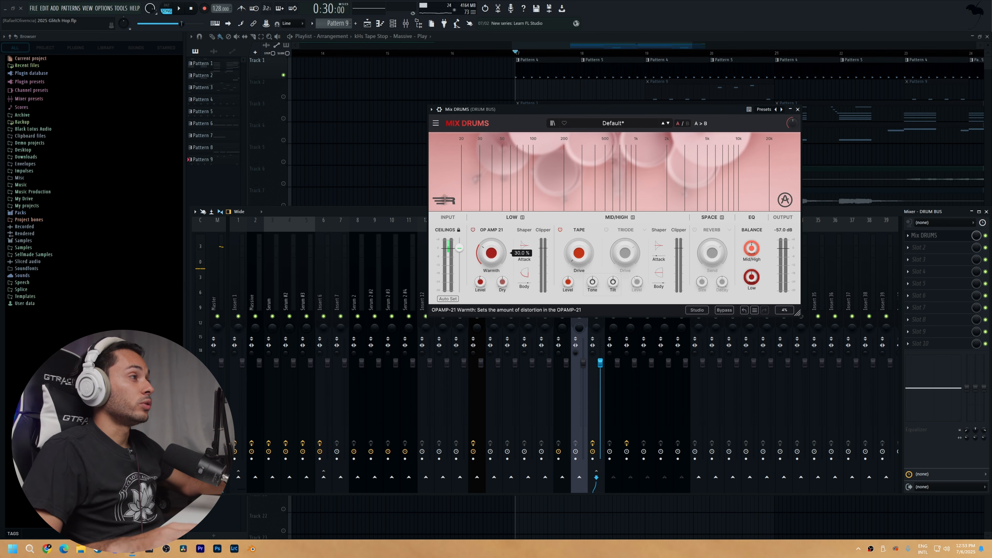
Try the OP AMP 21 Warmth at its maximum during playback and bring it back to about 49.2%
left_click_drag(494, 253, 494, 252)
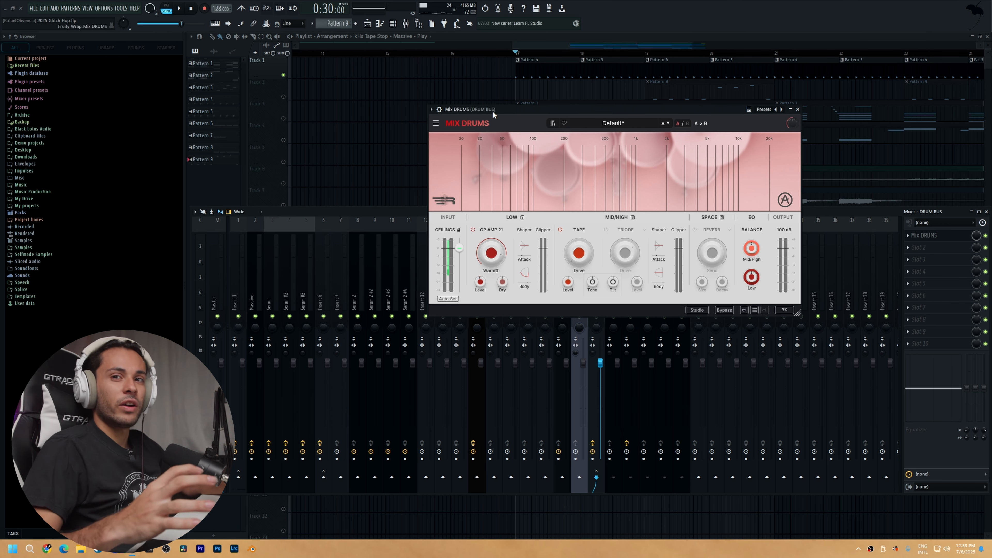
key("space")
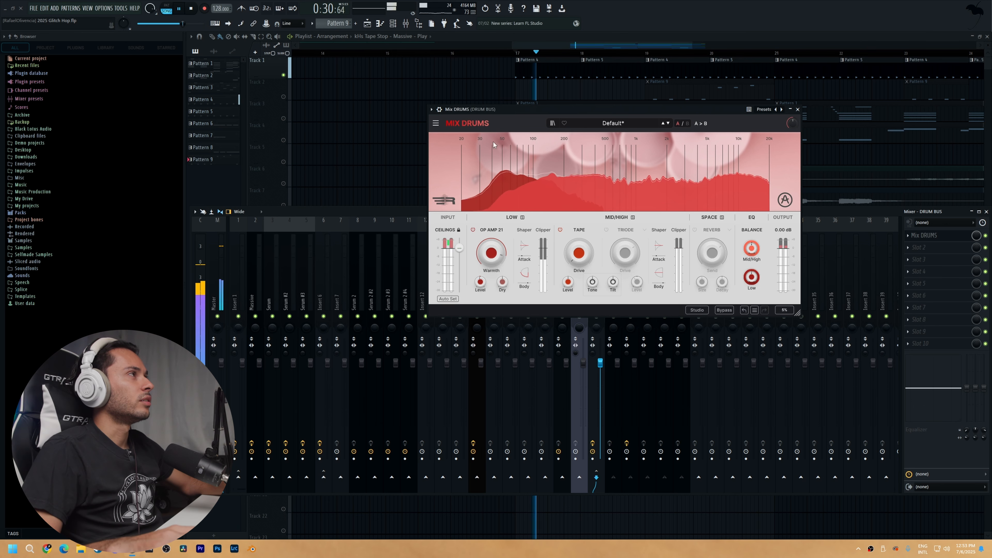
left_click_drag(491, 253, 491, 284)
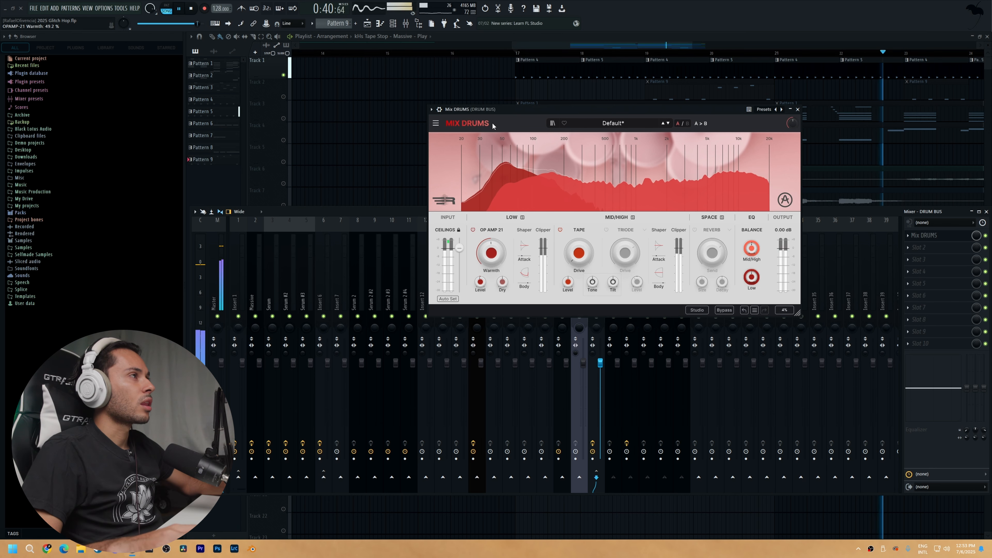
key("space")
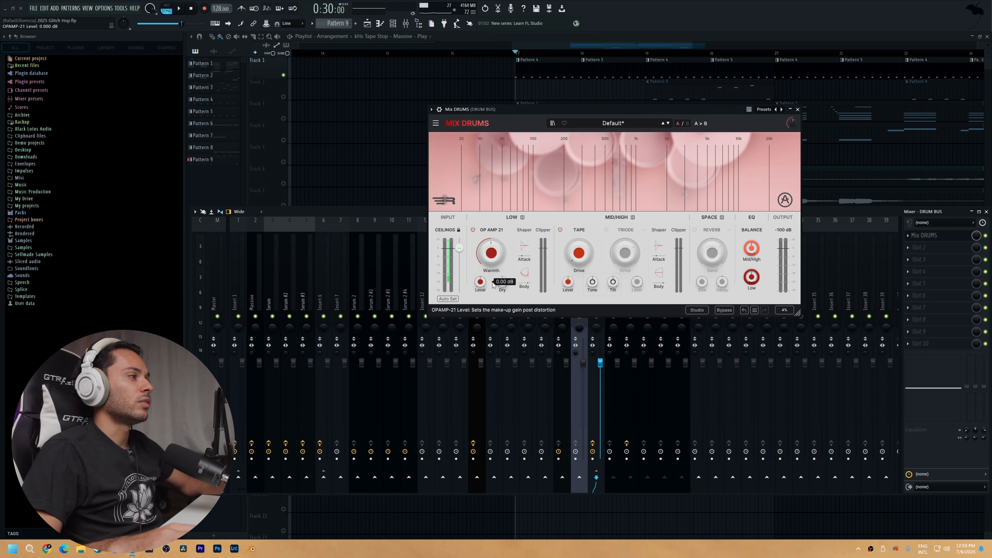
Play the drum bus and fine-tune the Body control of the Low section's shaper while listening
key("space")
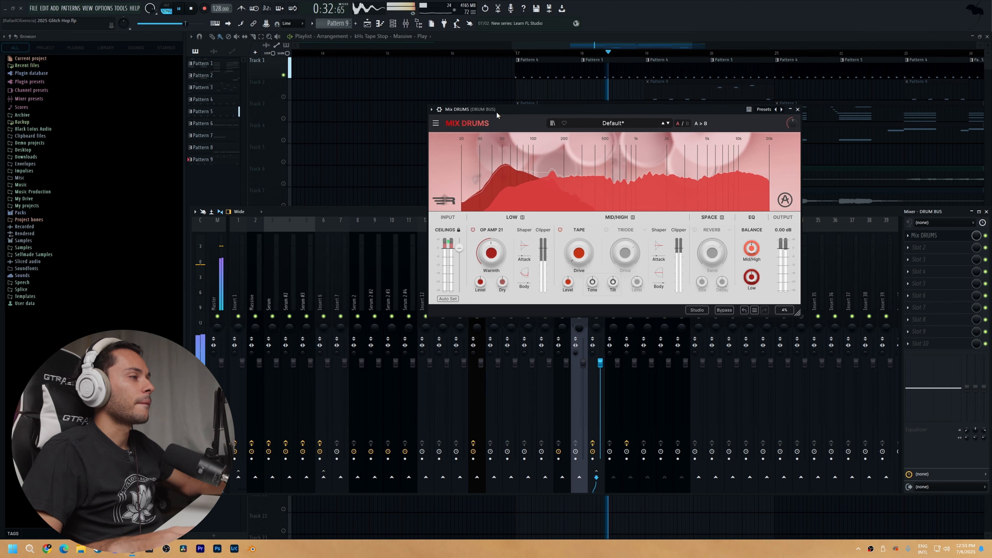
mouse_move(524, 273)
left_mouse_down()
mouse_move(524, 264)
mouse_move(524, 276)
left_mouse_up()
key("space")
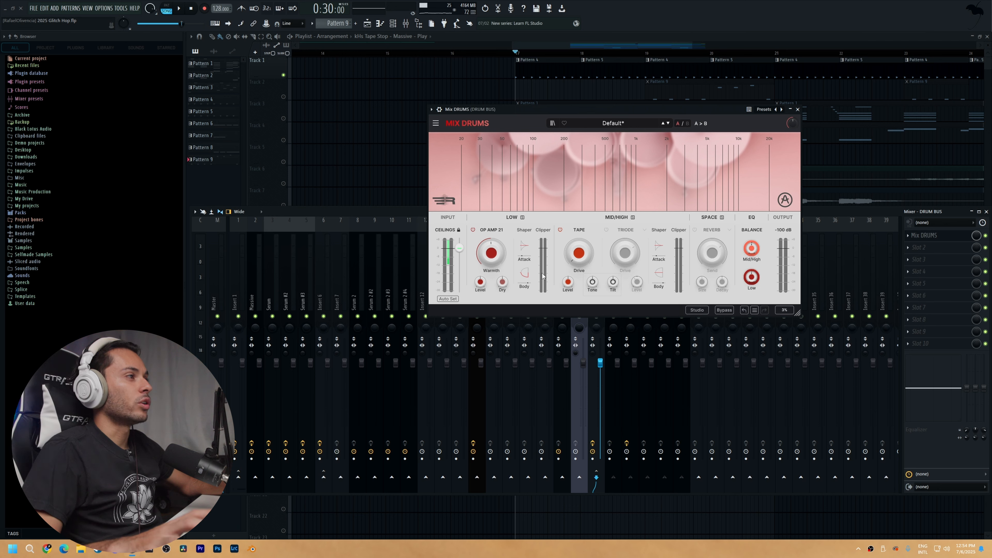
key("space")
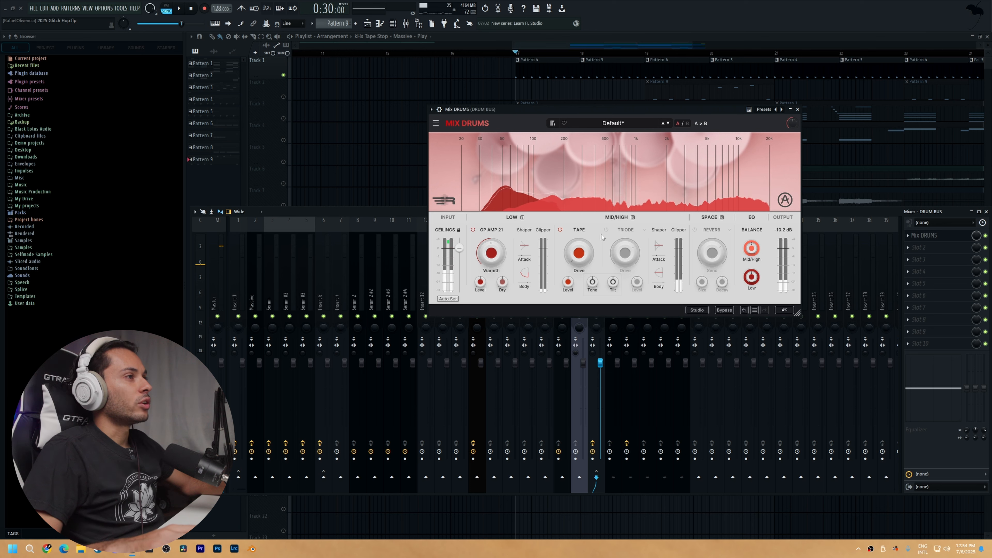
Enable the Mid/High distortion, browse the Digital, Waveshaper and Analog models, and keep the Triode model
left_click(610, 231)
left_click(593, 230)
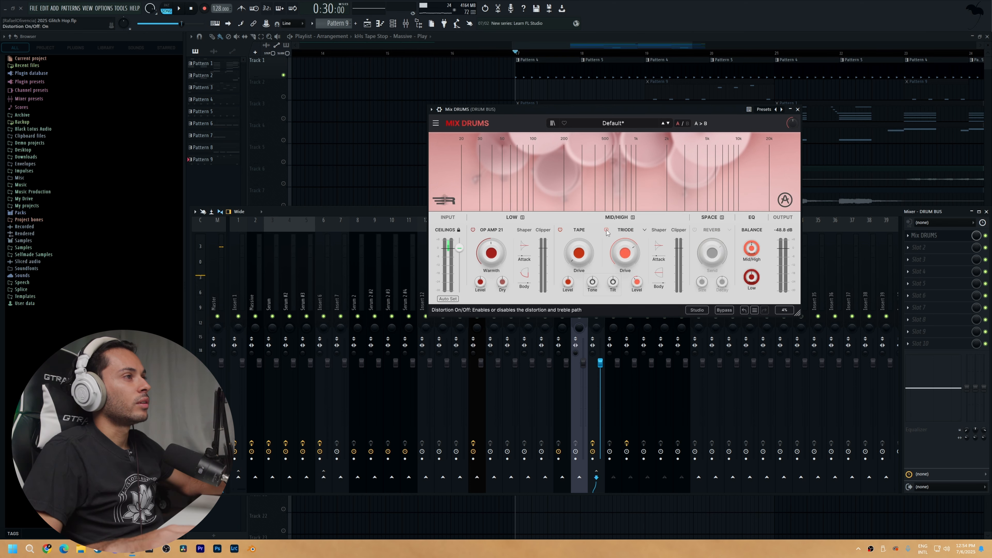
left_click(640, 231)
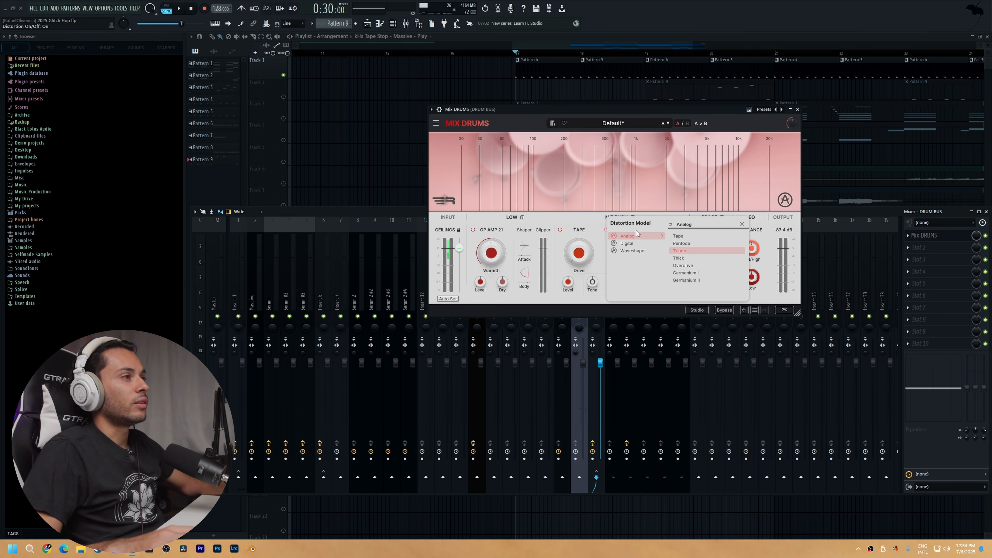
left_click(636, 244)
left_click(639, 252)
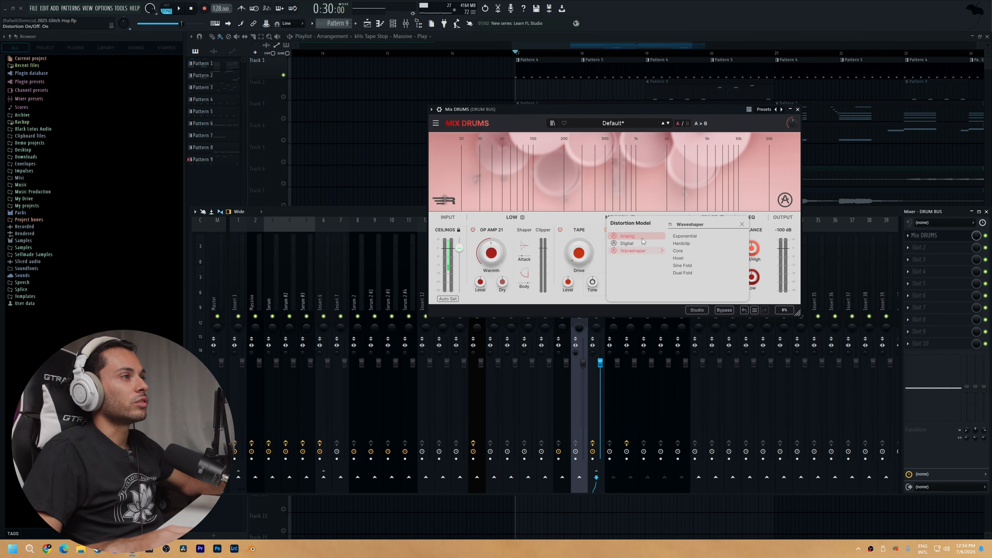
left_click(641, 237)
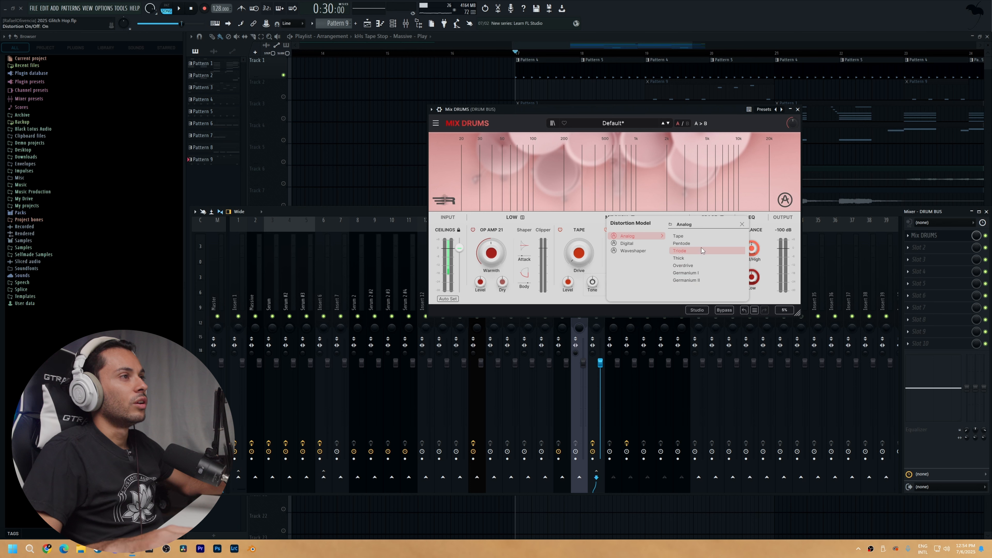
left_click(694, 253)
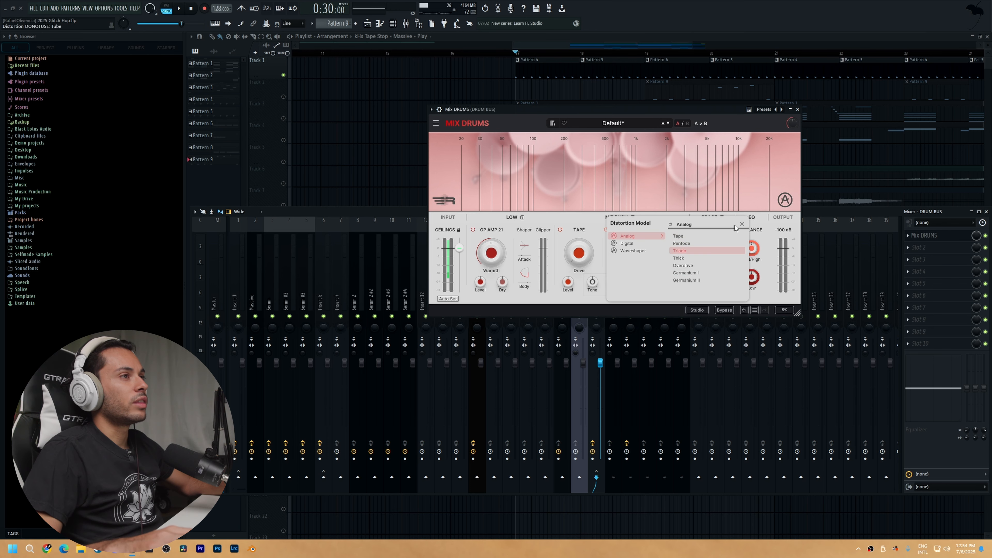
left_click(742, 225)
Hide the mixer and compare the drums with the Triode distortion off and on, leaving it on
key("F9")
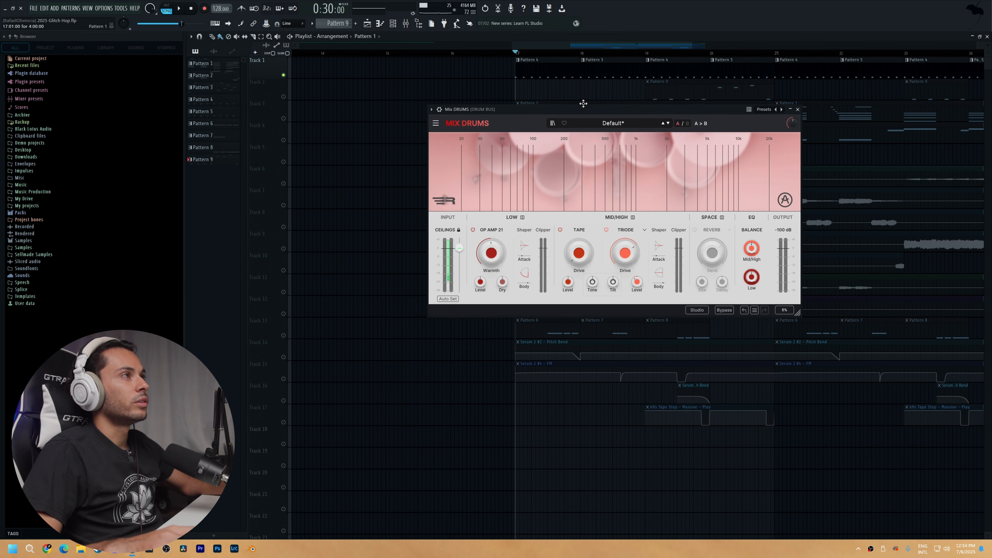
key("space")
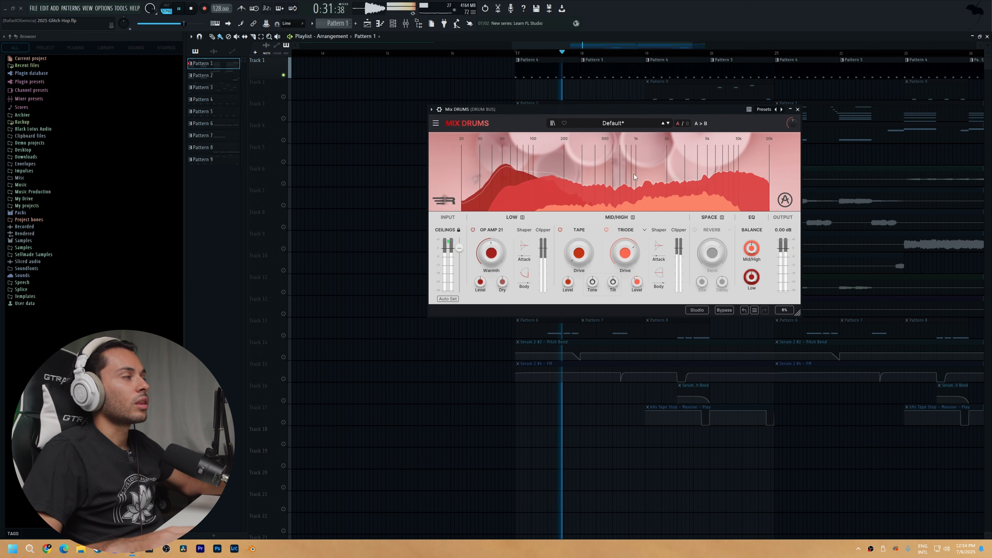
left_click(605, 230)
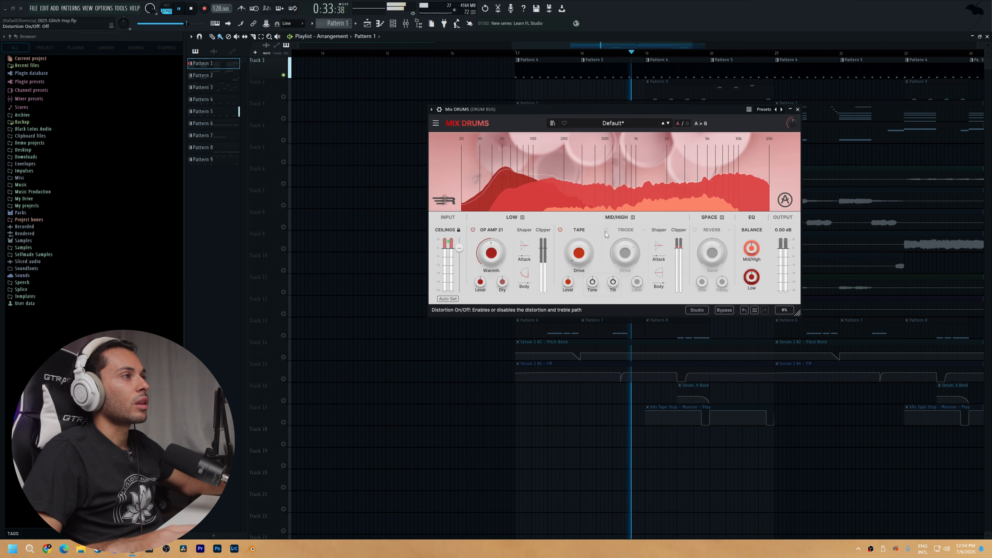
left_click(606, 230)
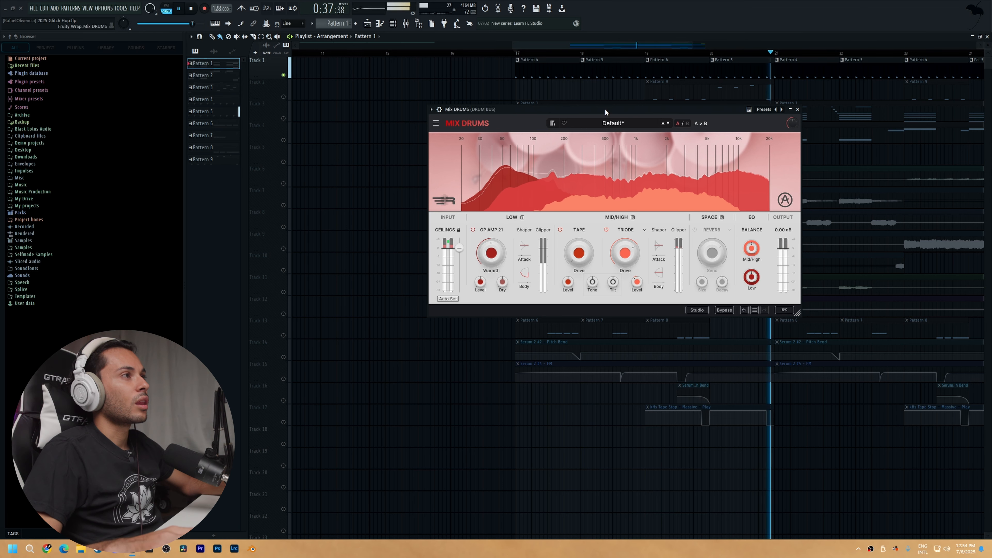
key("space")
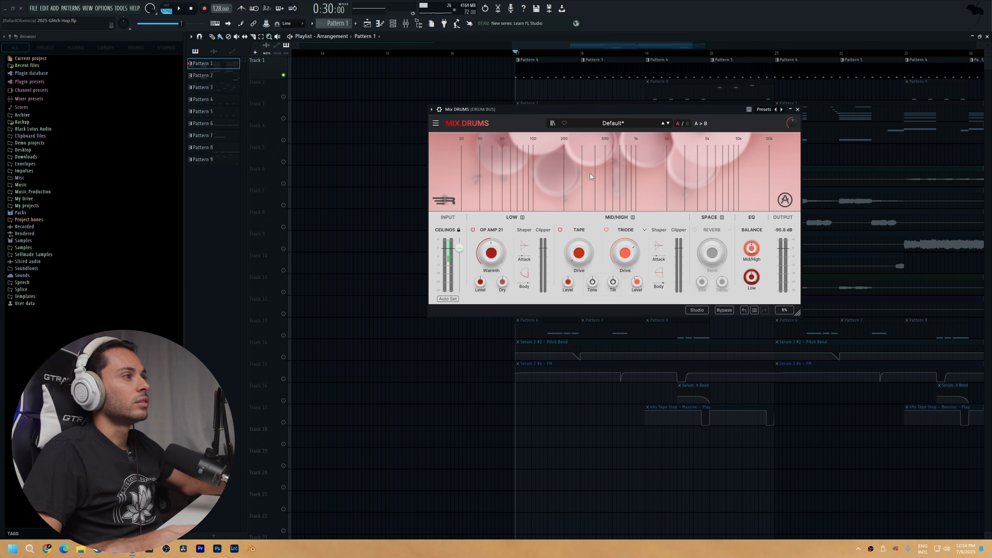
During playback, set the Mid/High shaper's Body gain to -10.0 dB and its Attack gain to about 4.16 dB
key("space")
left_click_drag(658, 273, 658, 290)
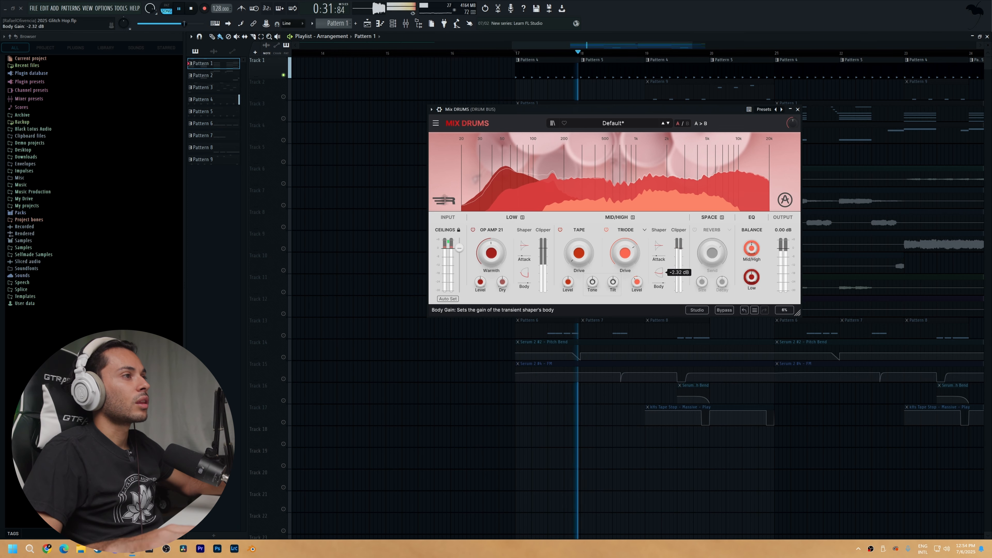
double_click(660, 276)
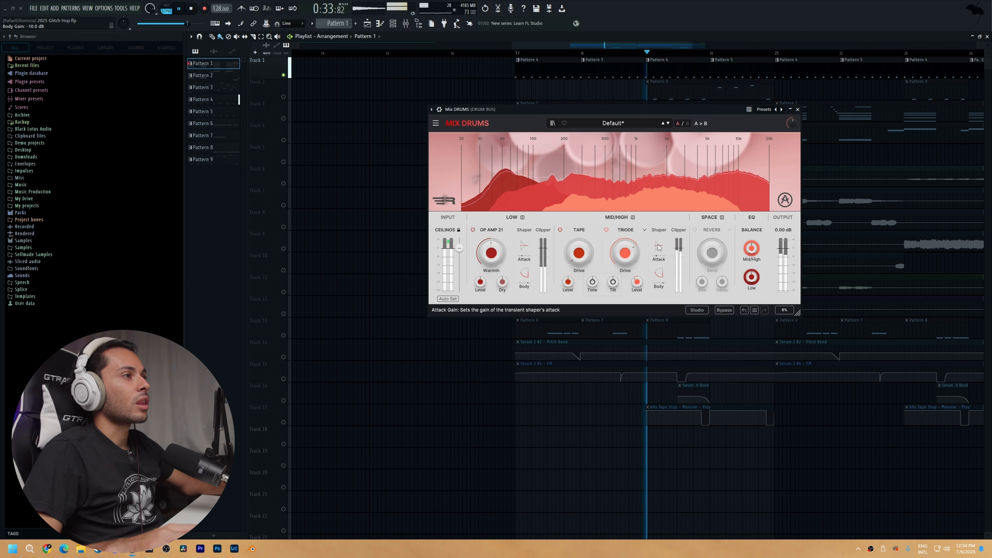
left_click_drag(658, 246, 659, 234)
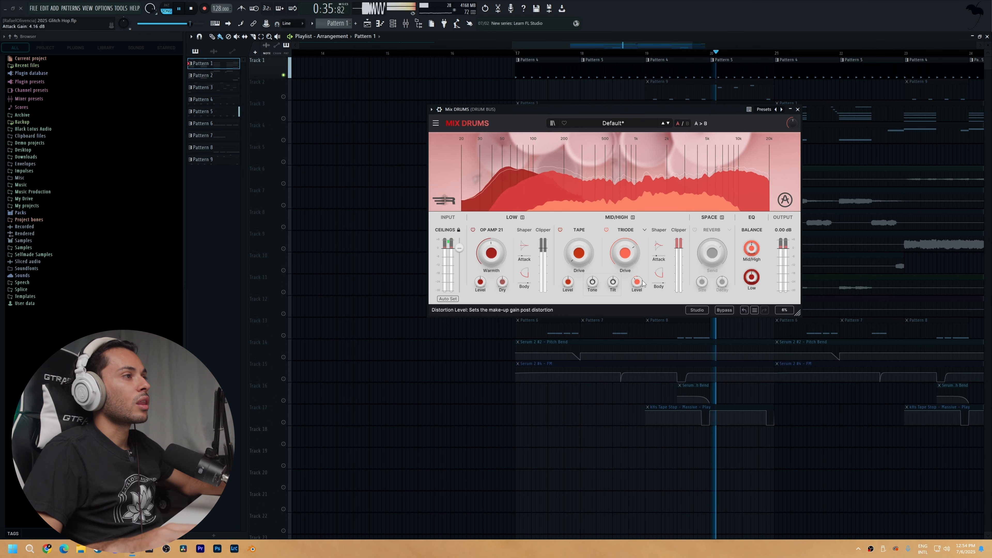
Compare the Triode distortion level lowered to about -31.3 dB with its default level, and stop playback
mouse_move(637, 282)
left_mouse_down()
mouse_move(637, 309)
mouse_move(636, 295)
left_mouse_up()
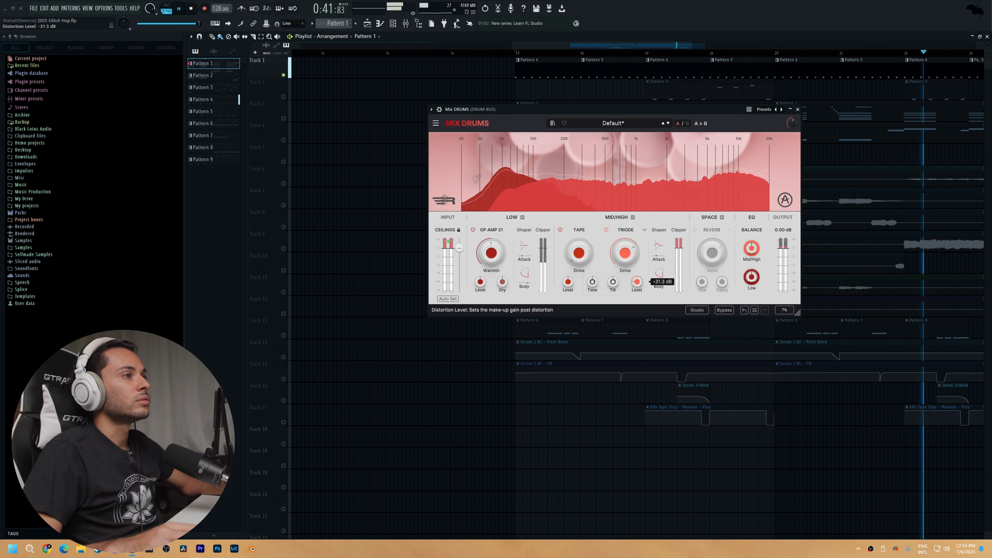
double_click(636, 282)
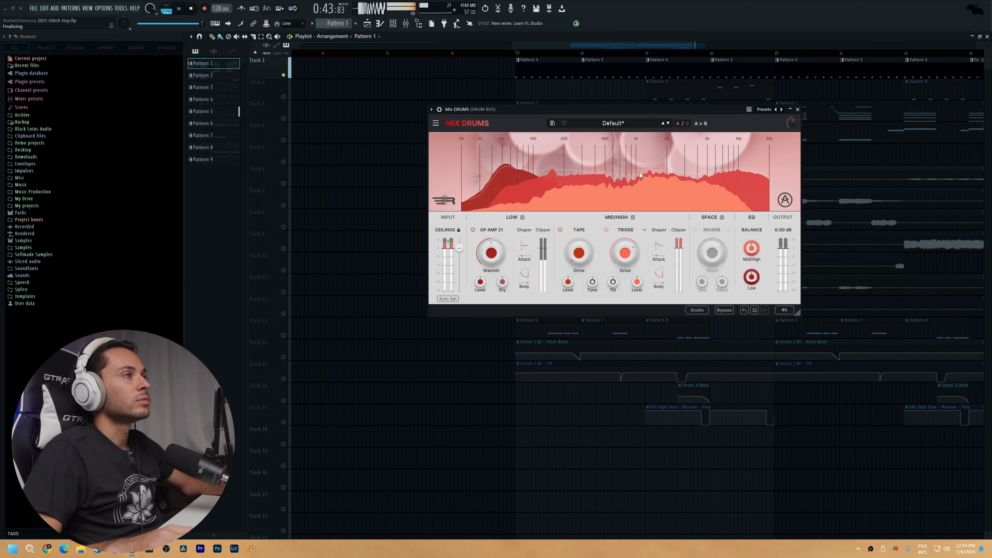
key("space")
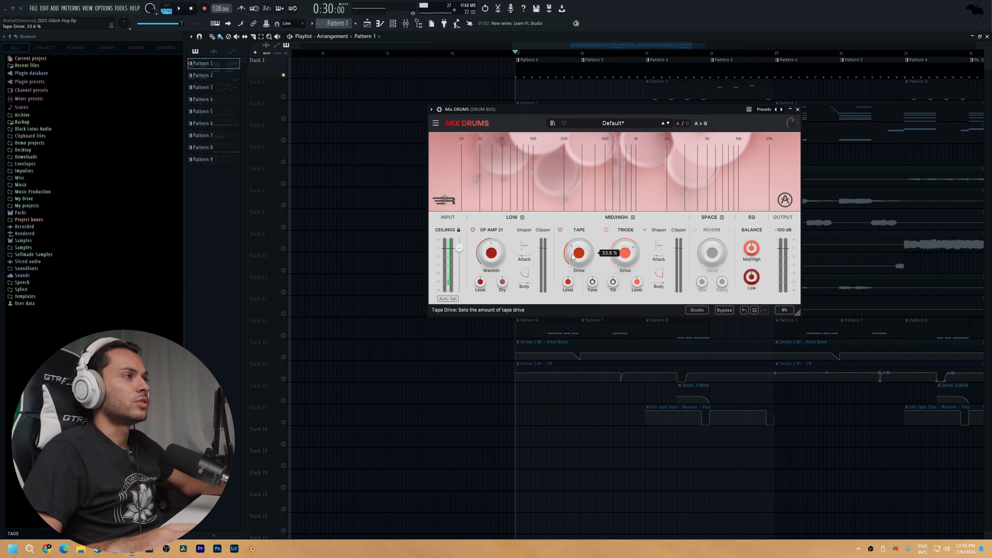
Adjust the Drive and Tone of the Mid/High section's Tape stage while playing the drum bus
key("space")
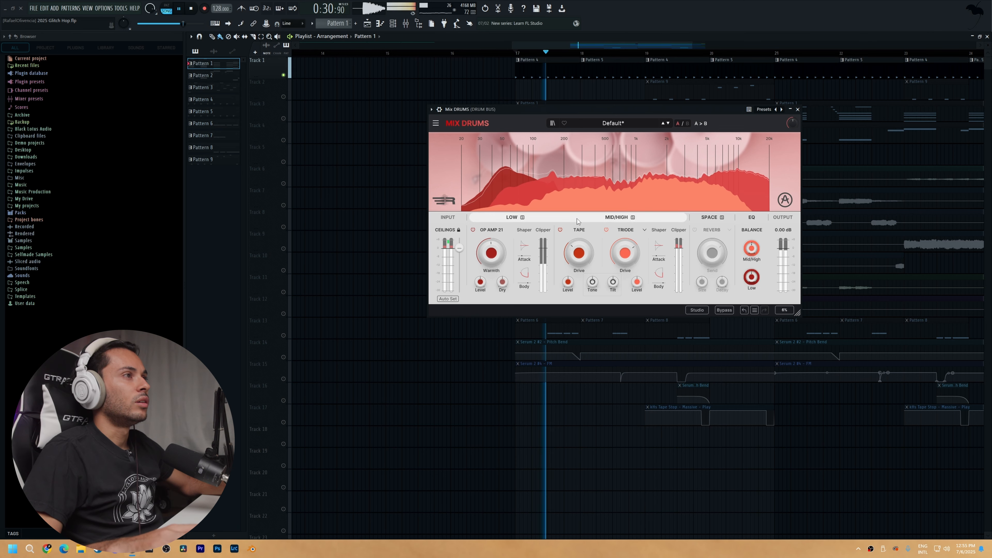
left_click_drag(579, 253, 612, 311)
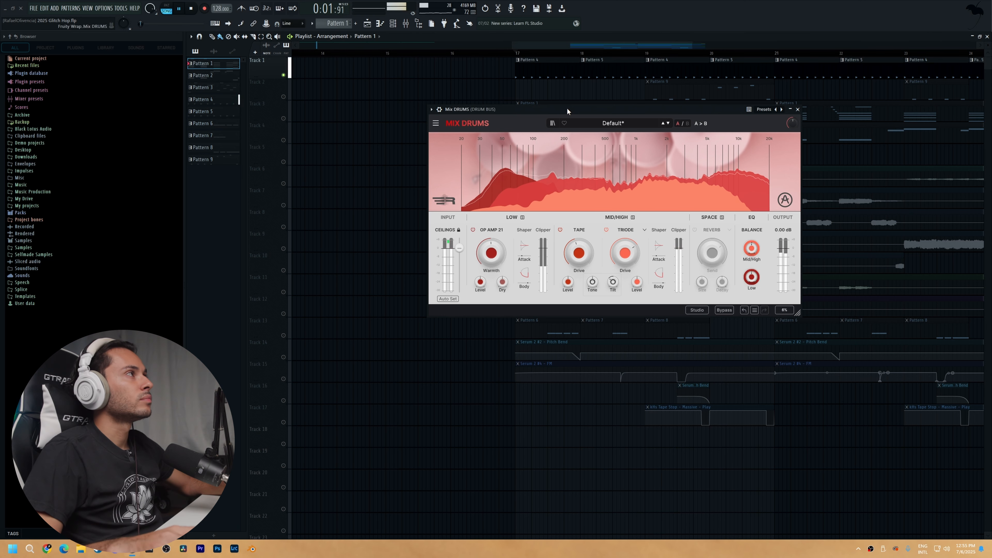
key("space")
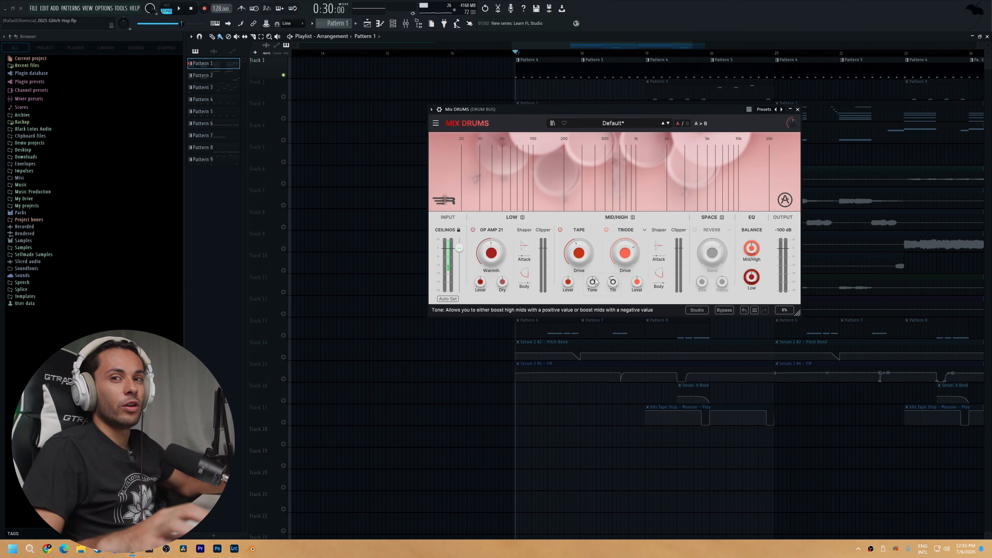
key("space")
mouse_move(598, 280)
left_mouse_down()
mouse_move(597, 324)
mouse_move(597, 294)
left_mouse_up()
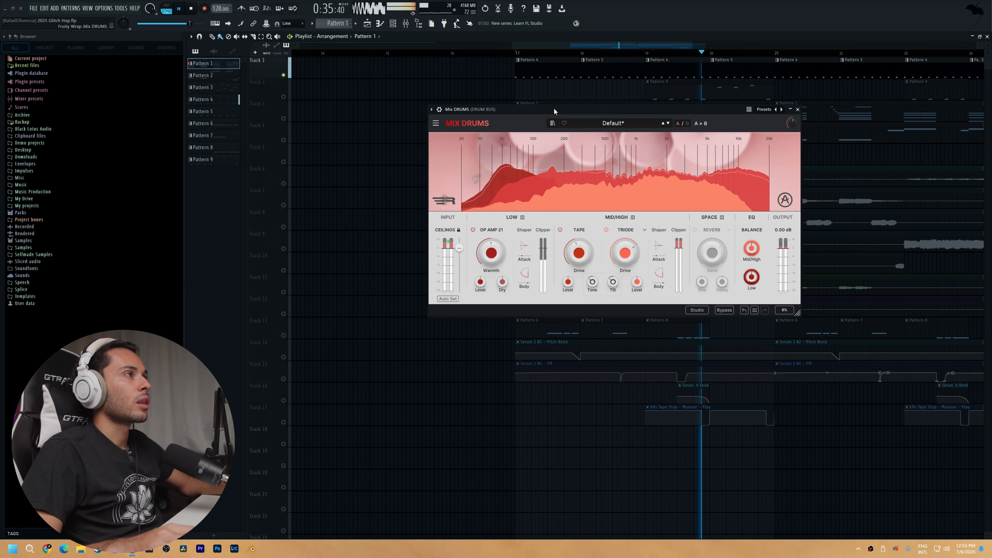
key("space")
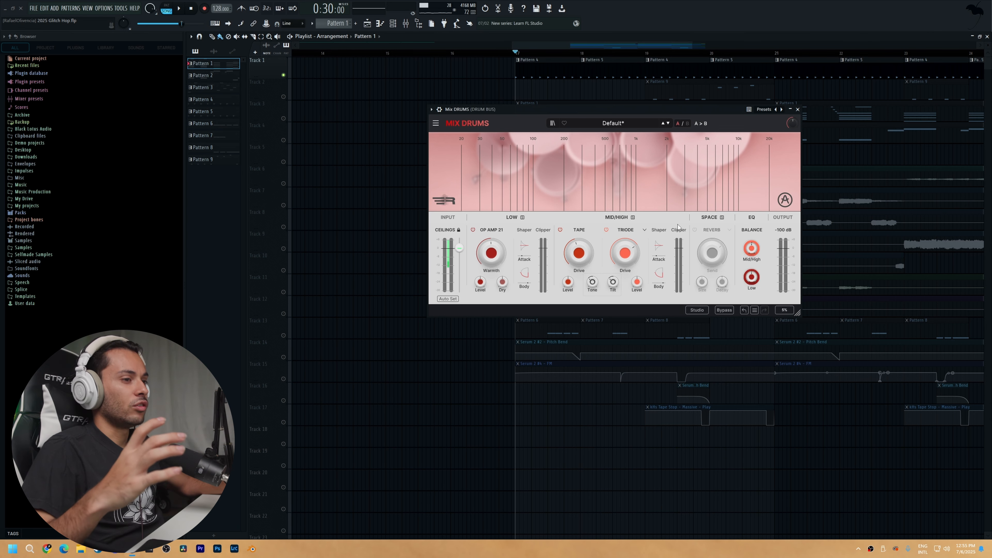
Enable the Space section's Reverb and lower its Send to -44.4 dB while playing the drum bus
left_click(694, 230)
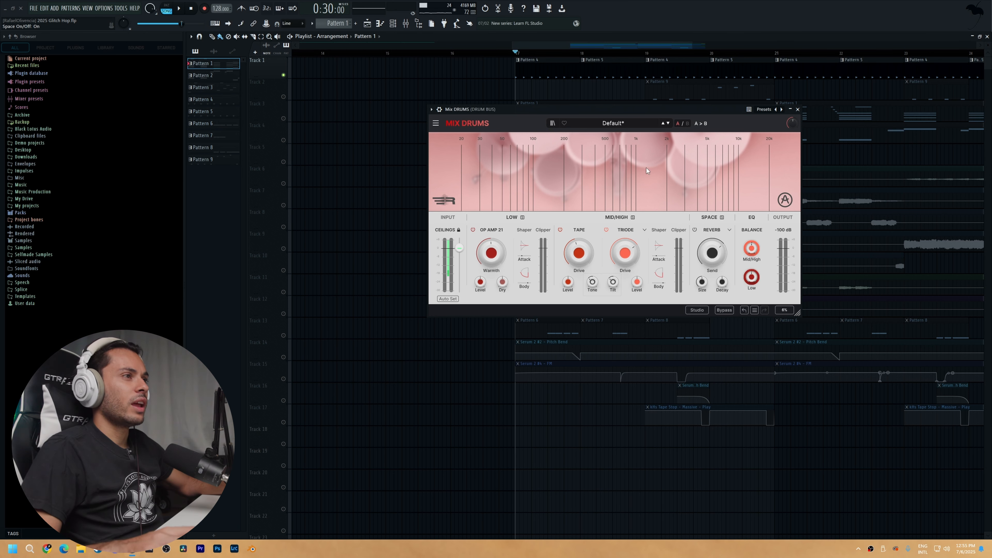
key("space")
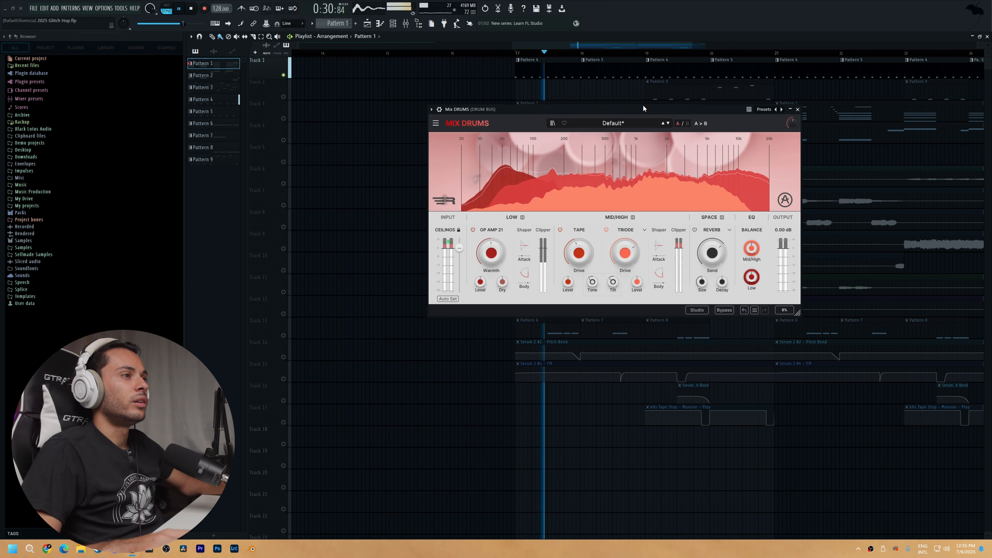
left_click_drag(710, 249, 709, 274)
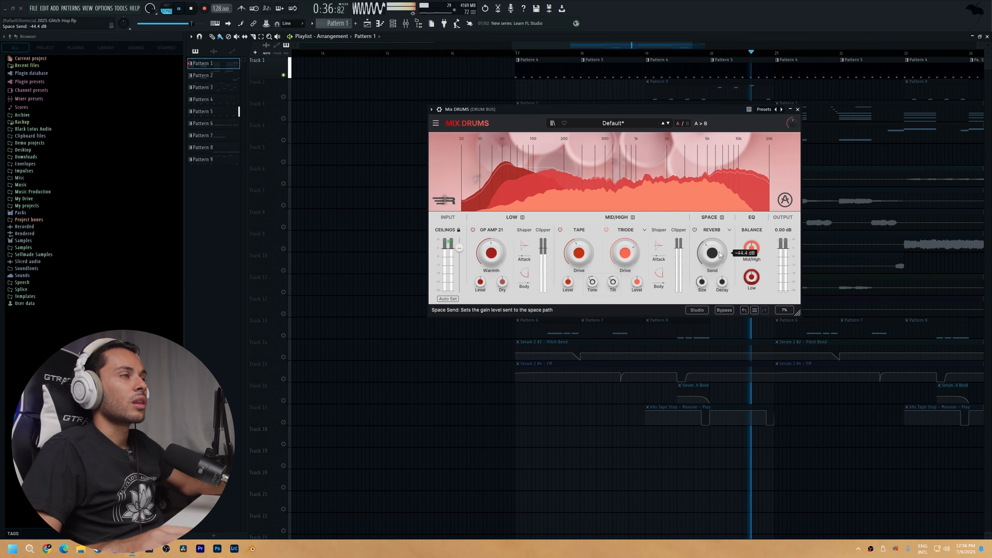
key("space")
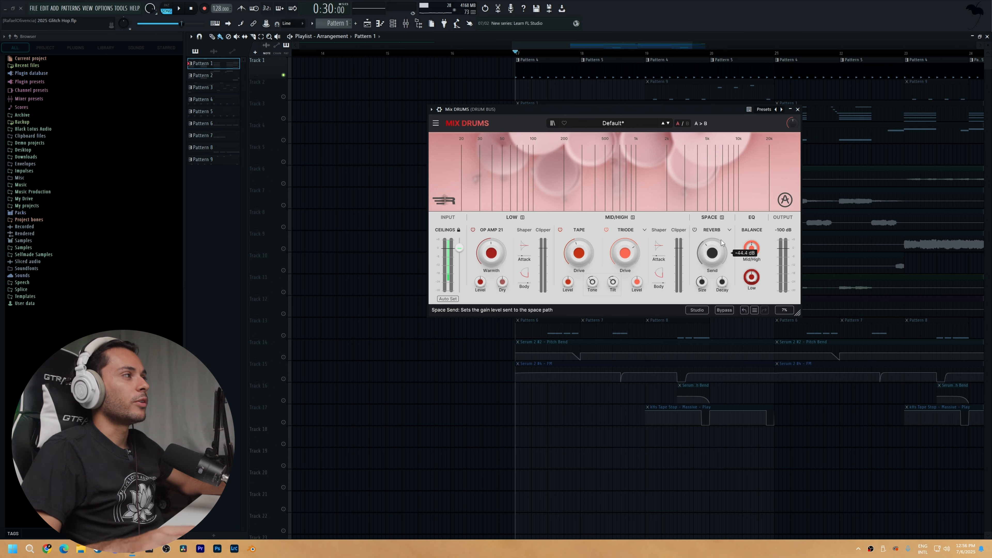
Play the drums and compare the sound with the whole Mix DRUMS effect bypassed and active, leaving it active
key("space")
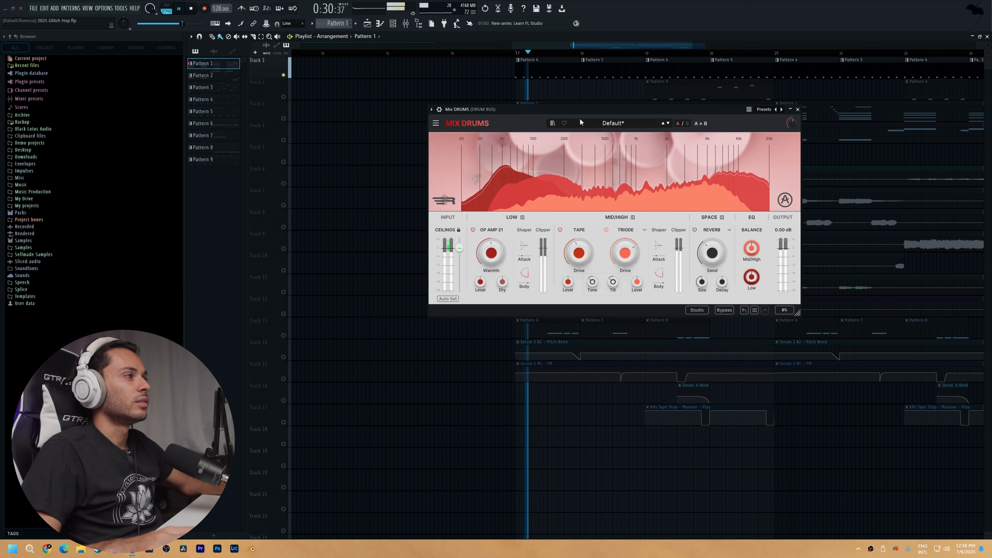
left_click(724, 310)
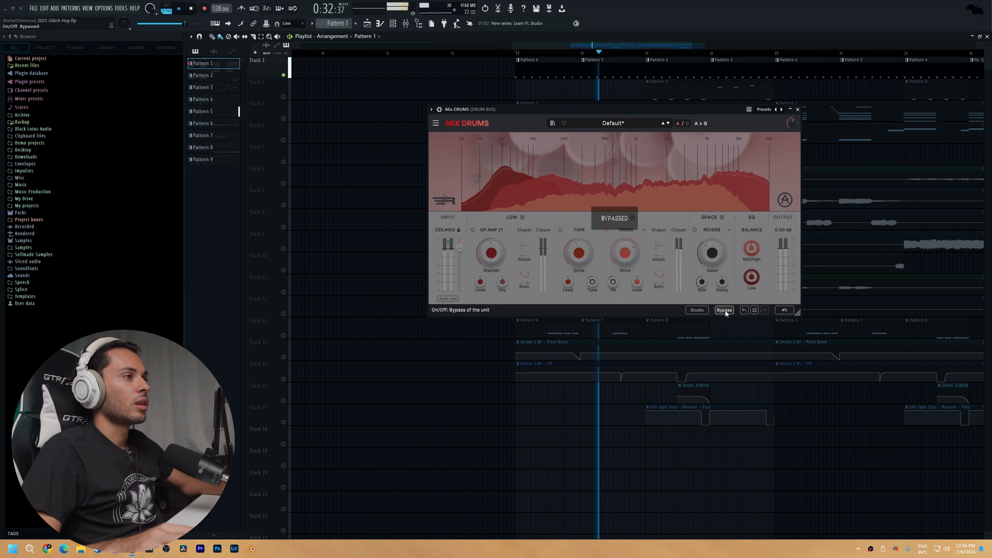
left_click(724, 310)
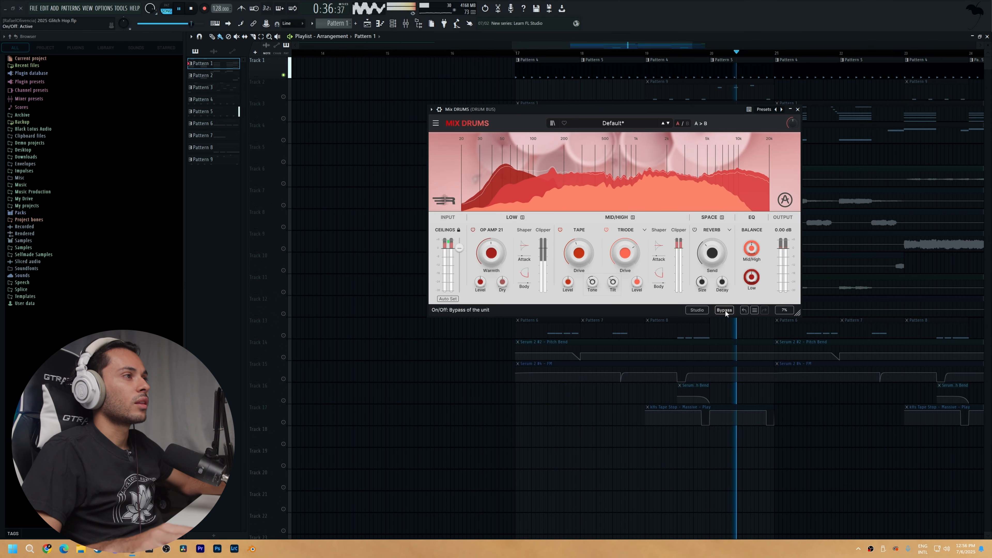
left_click(724, 311)
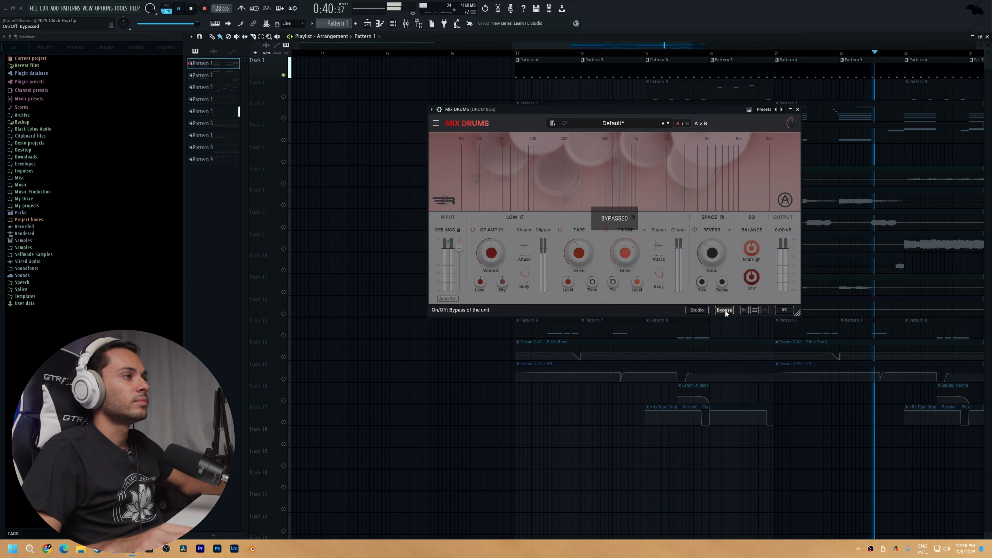
left_click(724, 310)
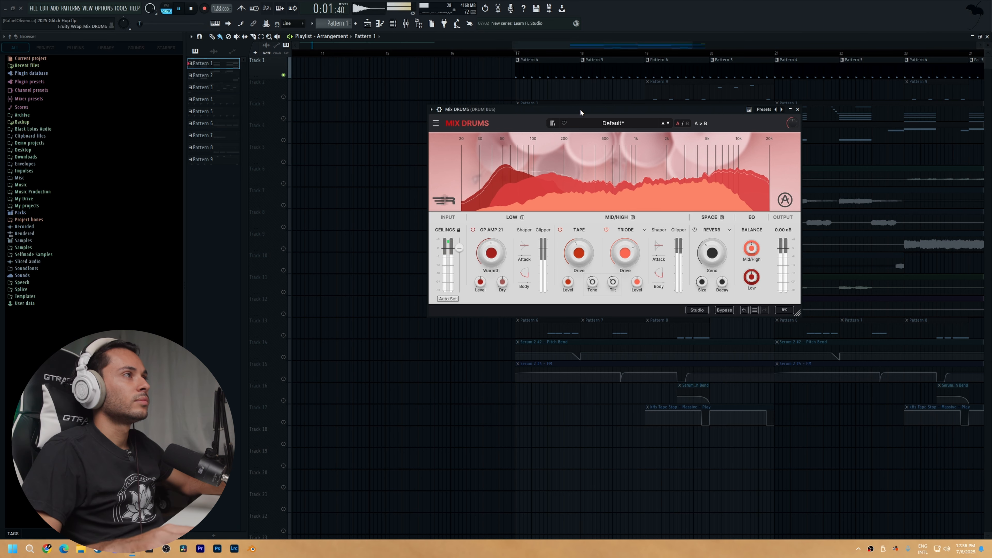
key("space")
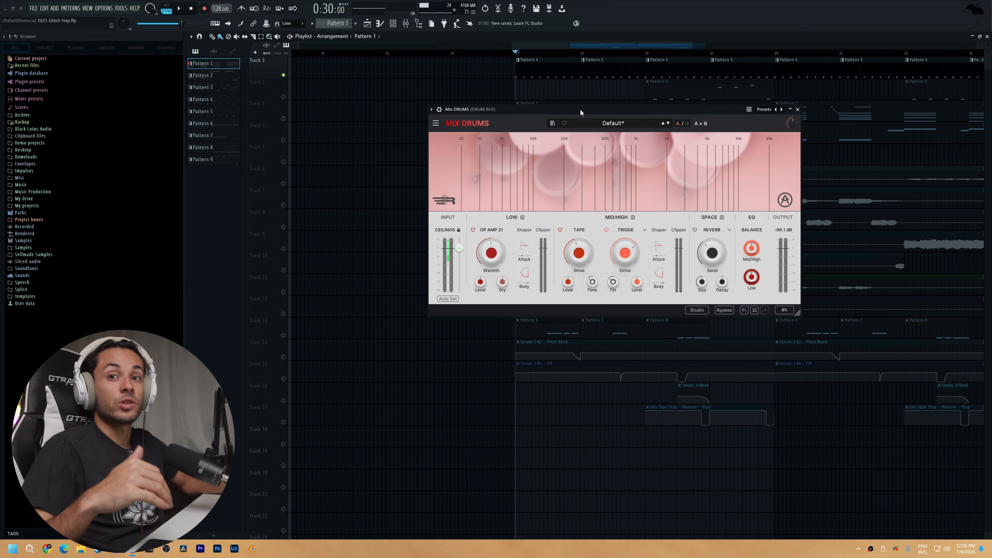
End the solo on Track 1 and play the full arrangement with the Mix DRUMS window closed
right_click(284, 75)
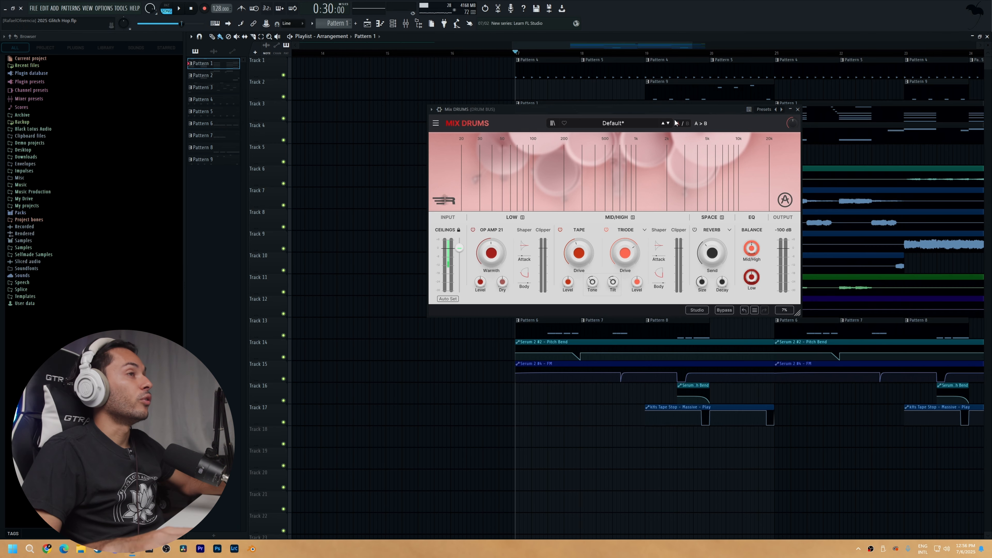
left_click(798, 110)
key("space")
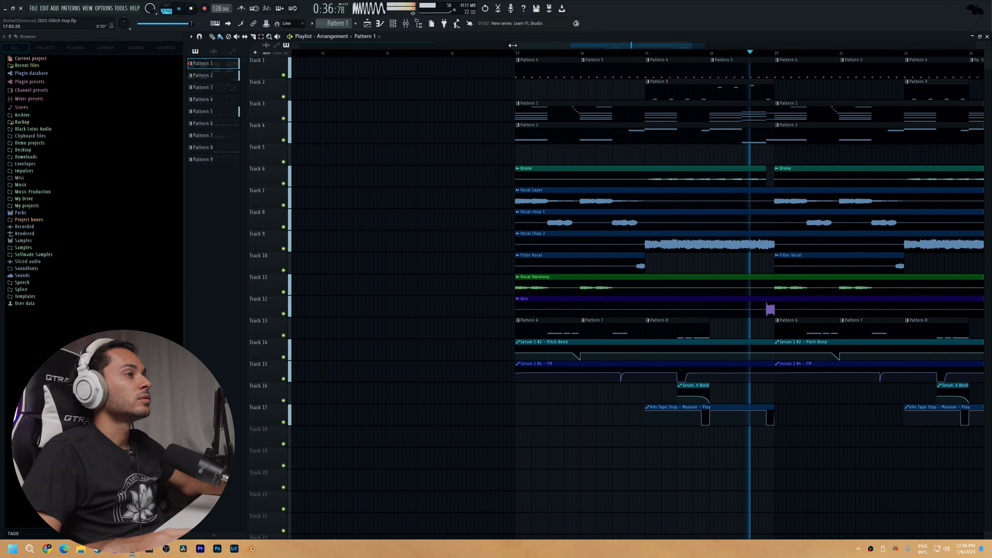
left_click_drag(514, 46, 575, 47)
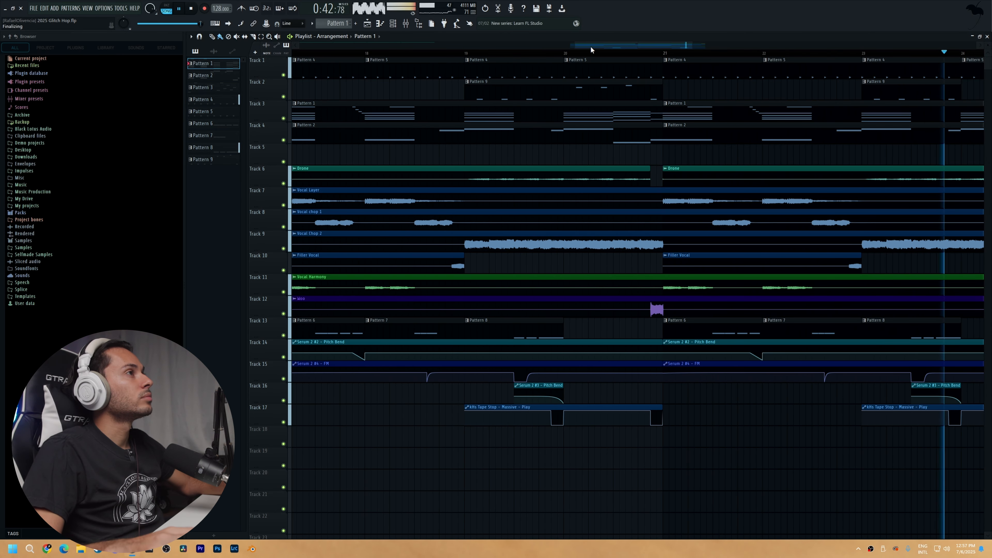
left_click_drag(591, 46, 634, 56)
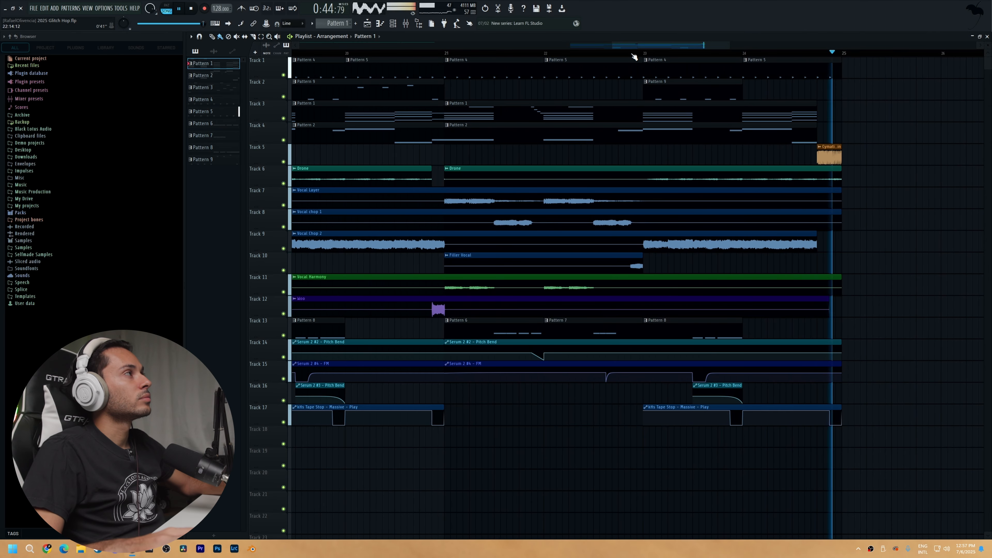